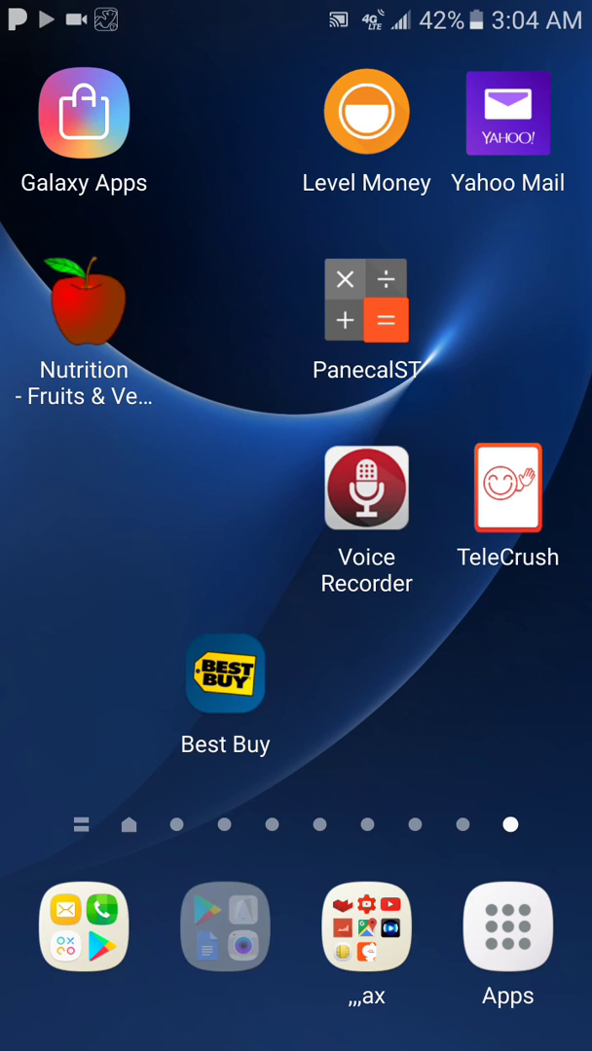
Step: Find Green Apple Studio's Voice recorder by searching 'voice recorder' in Play Store, then launch it
click(225, 927)
click(141, 440)
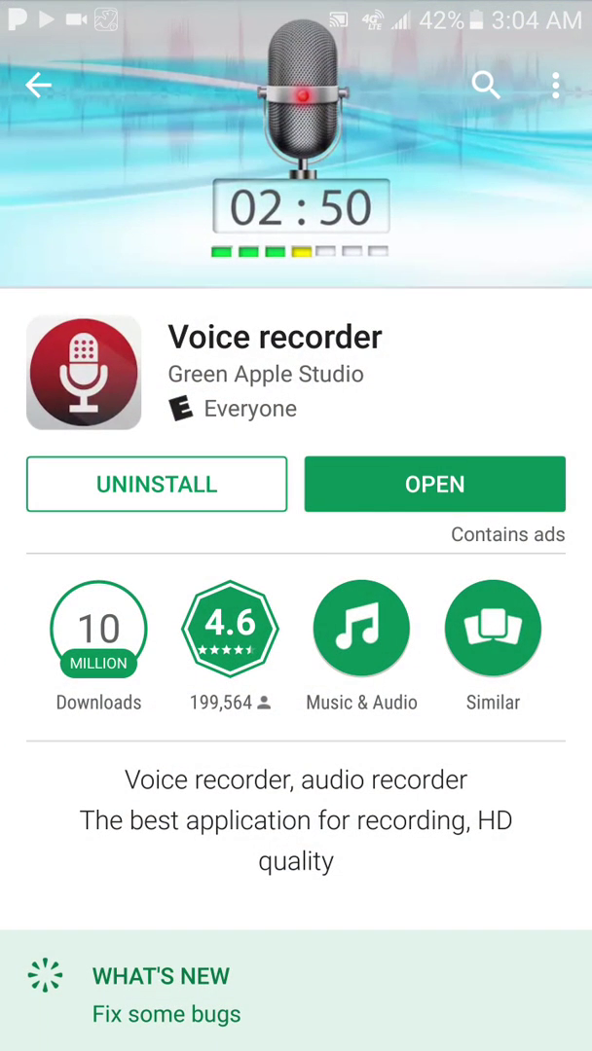
click(485, 86)
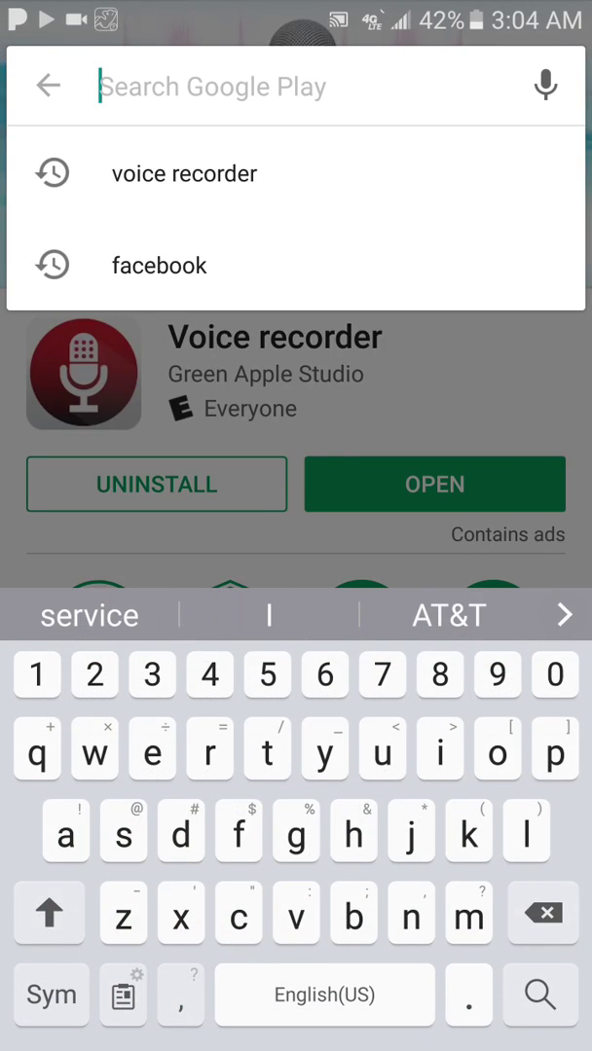
click(184, 174)
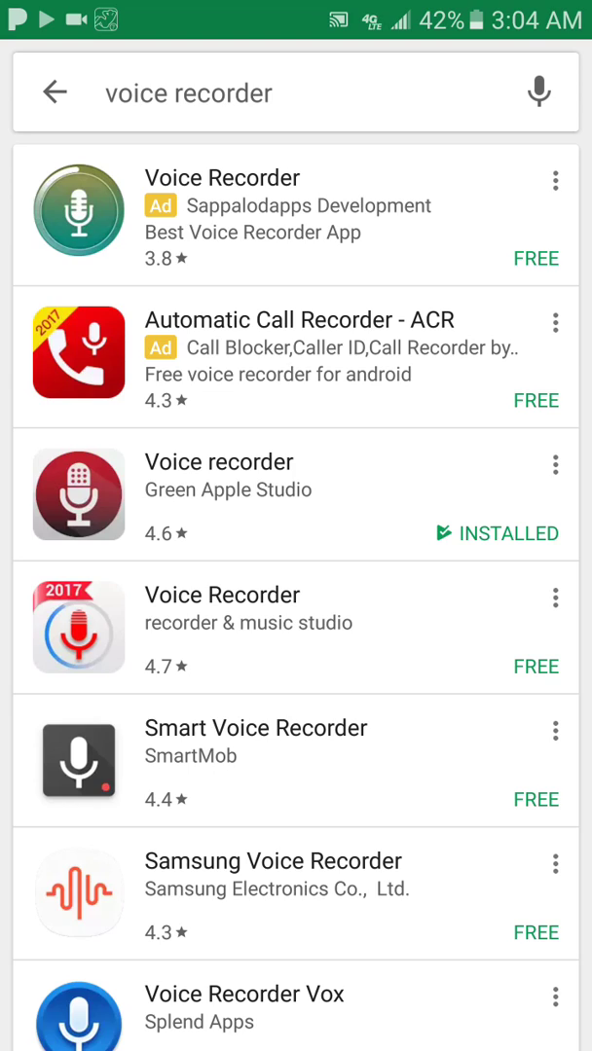
click(292, 496)
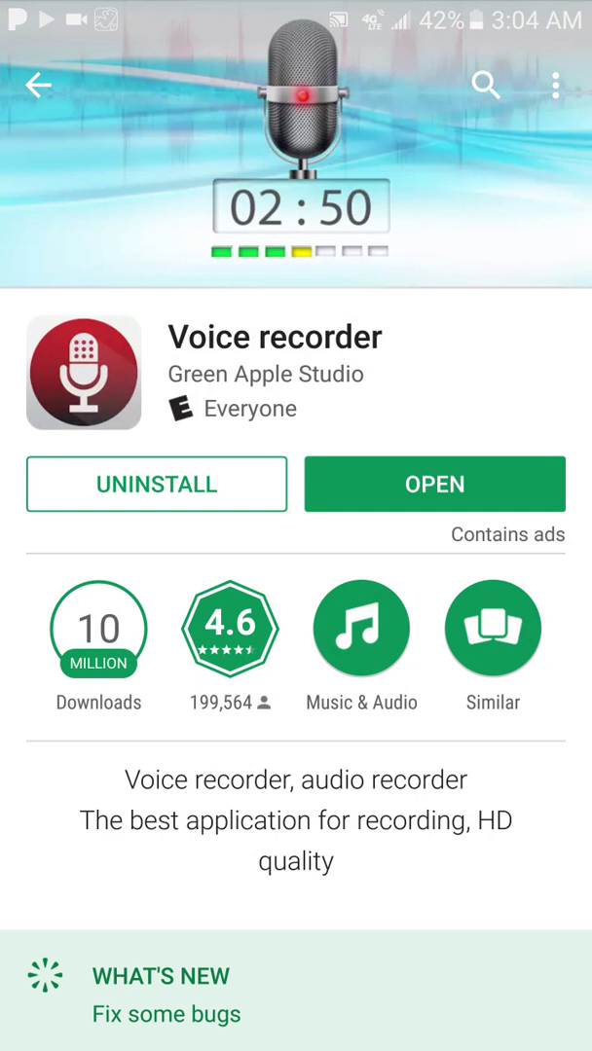
scroll(295, 584, down, 2)
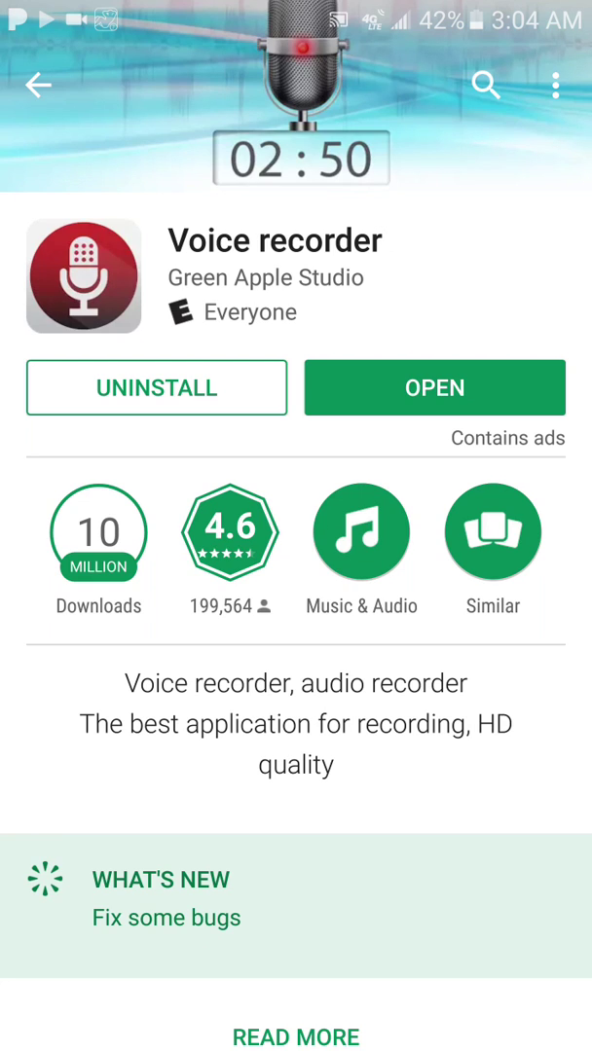
scroll(296, 584, down, 1)
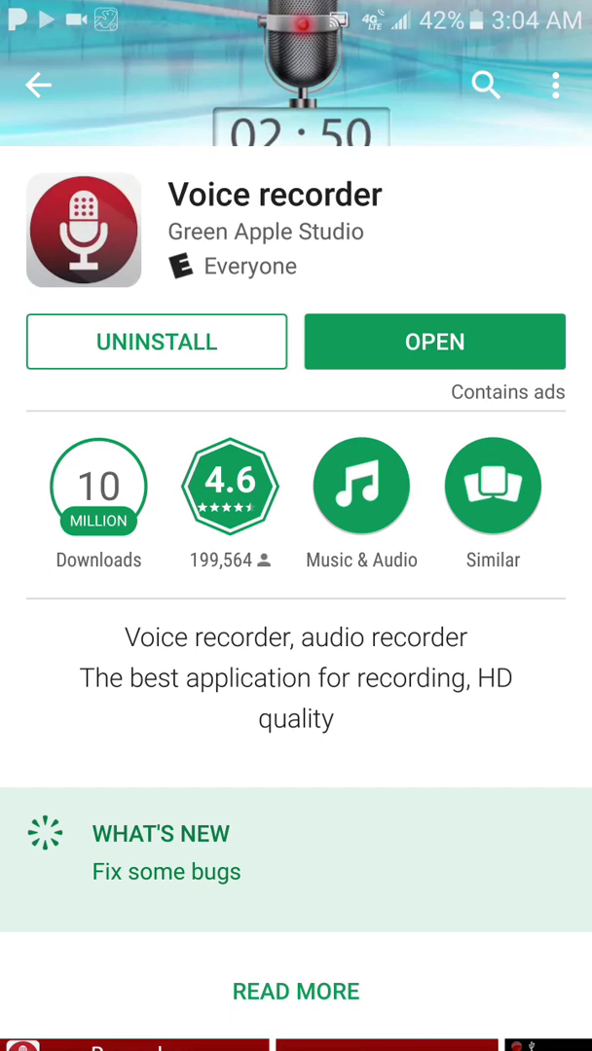
scroll(295, 584, down, 5)
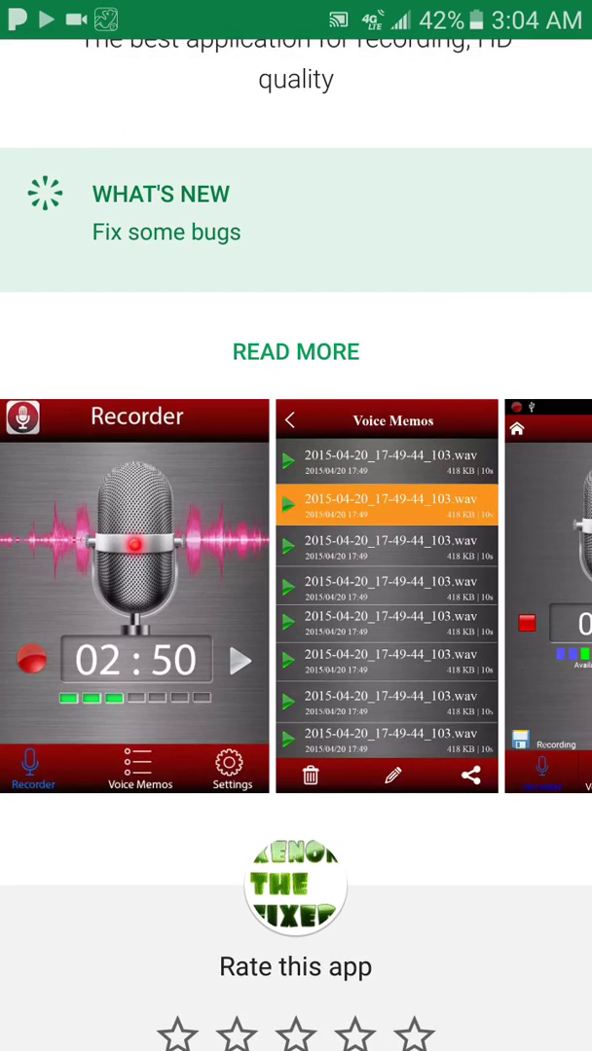
scroll(295, 487, up, 5)
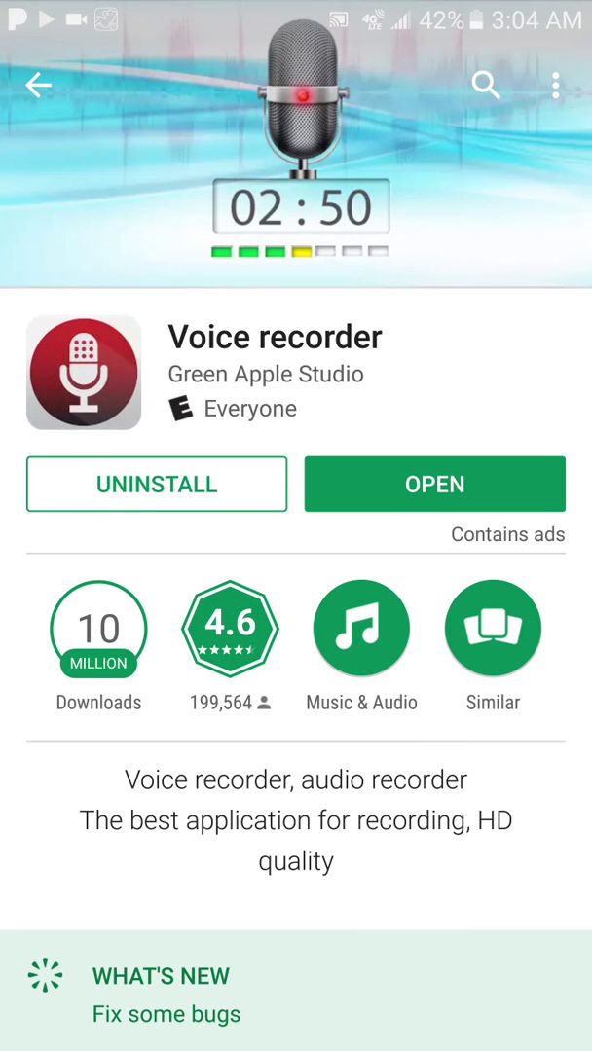
scroll(296, 584, down, 3)
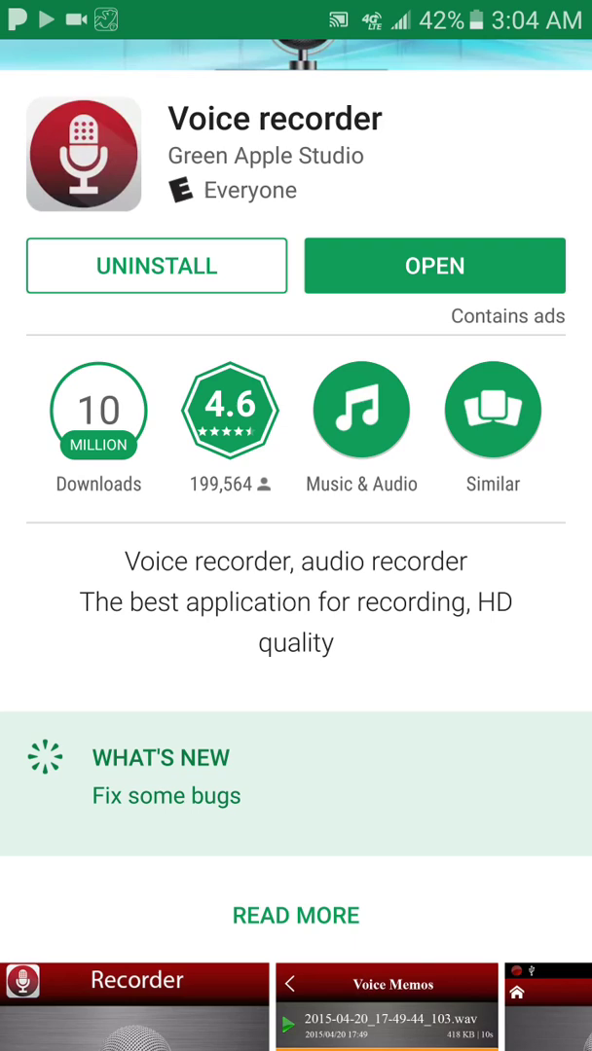
scroll(296, 584, up, 3)
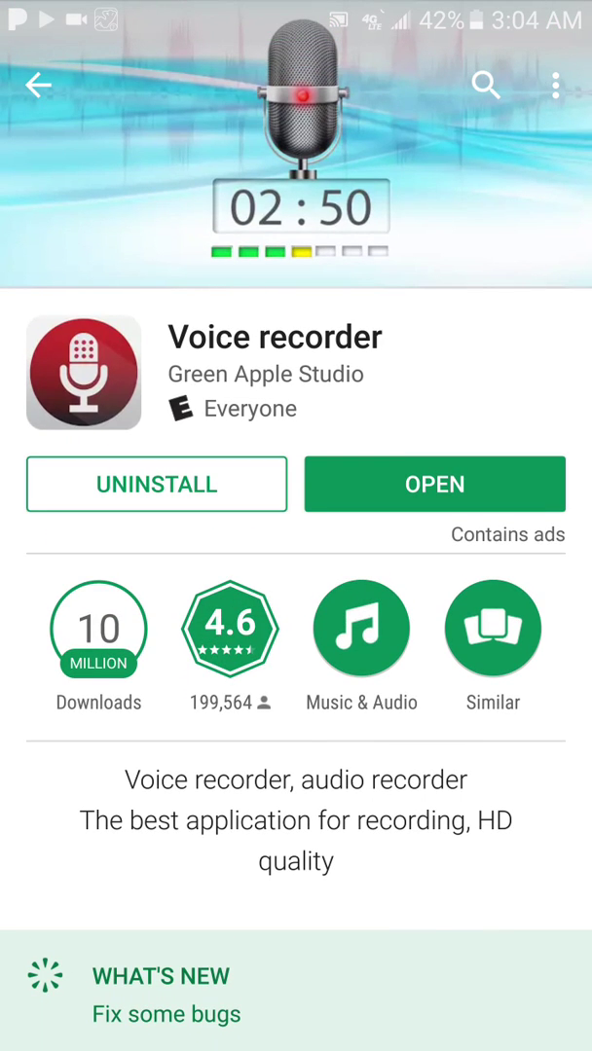
click(434, 483)
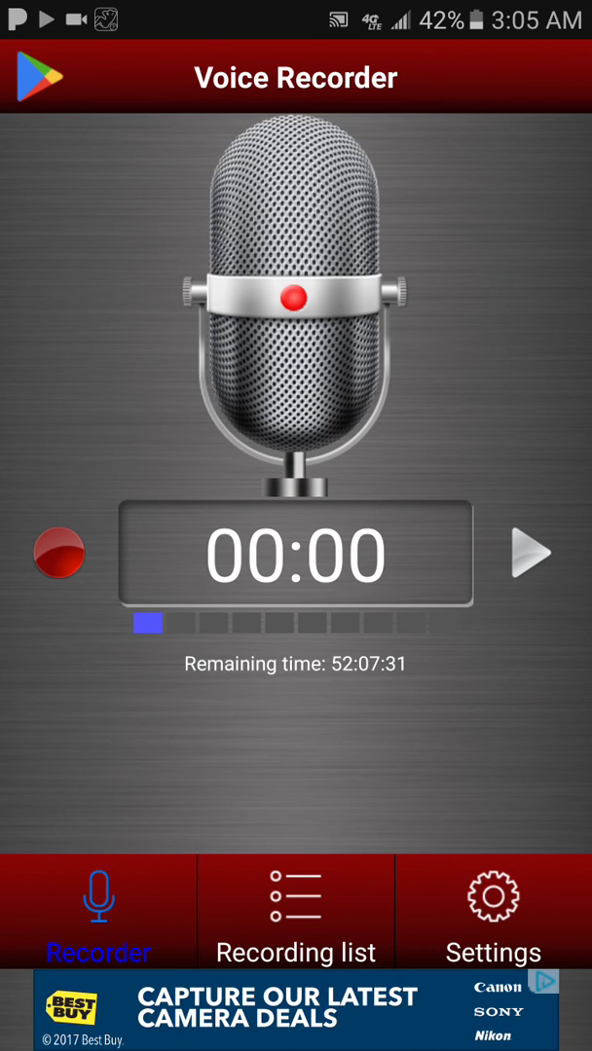
Step: Delete 2017_04_07_16_38_20.mp3 from the Recording list and begin renaming 2017_04_07_16_38_06.mp3
click(295, 911)
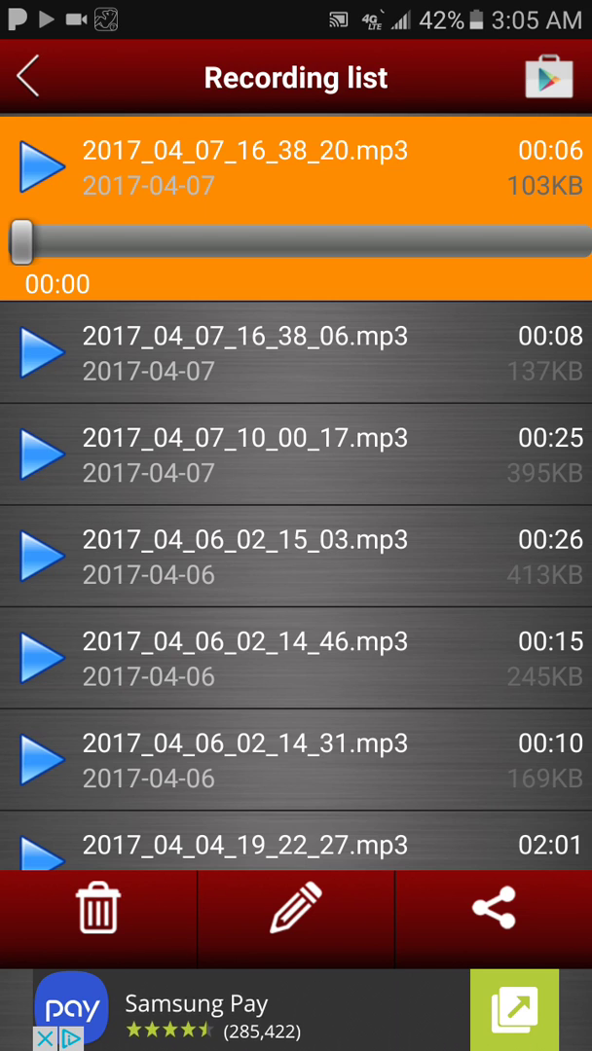
click(97, 910)
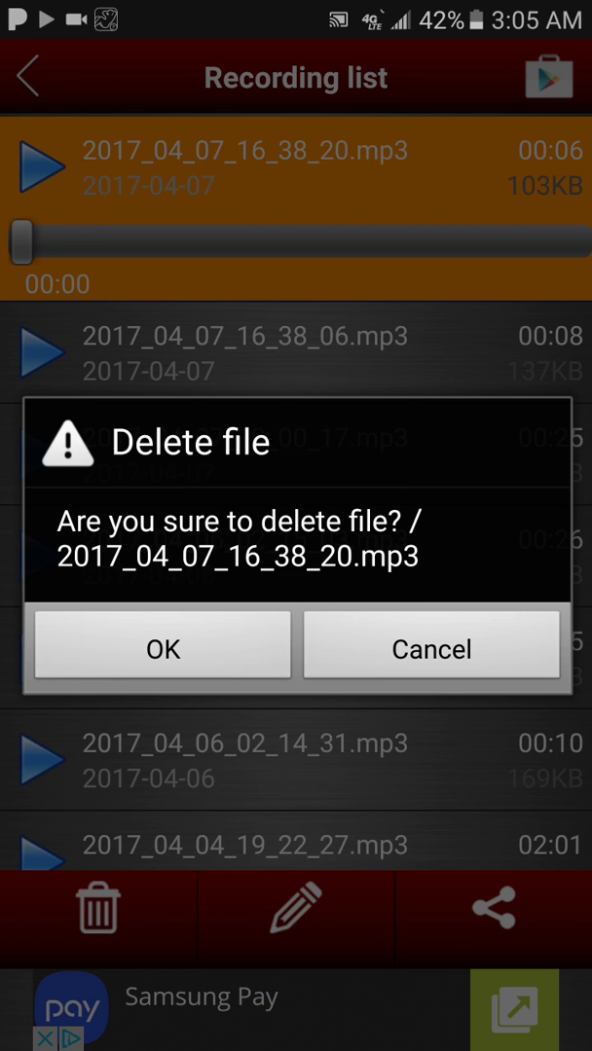
click(162, 648)
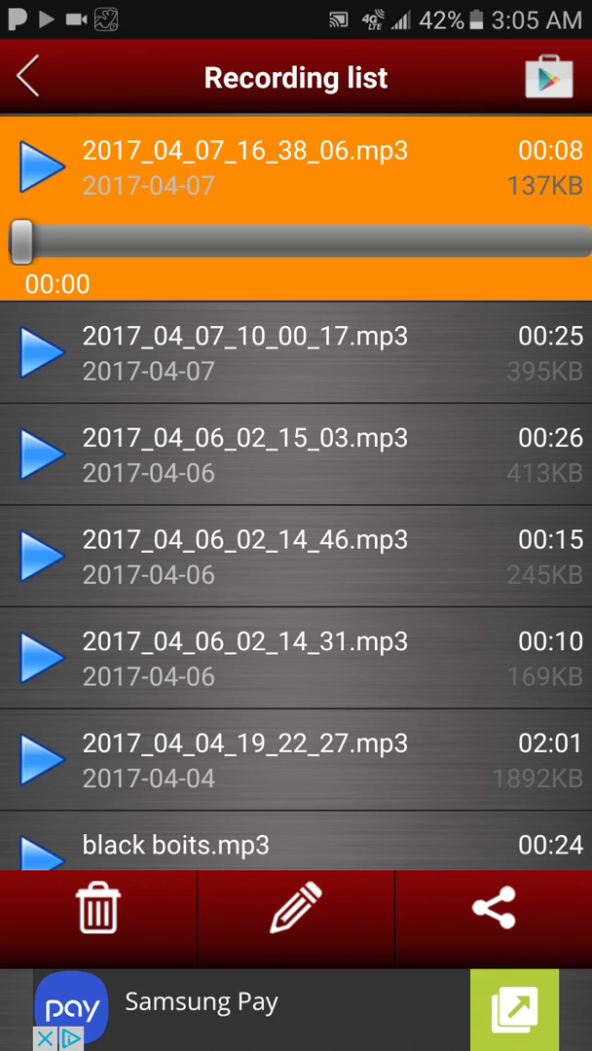
click(296, 908)
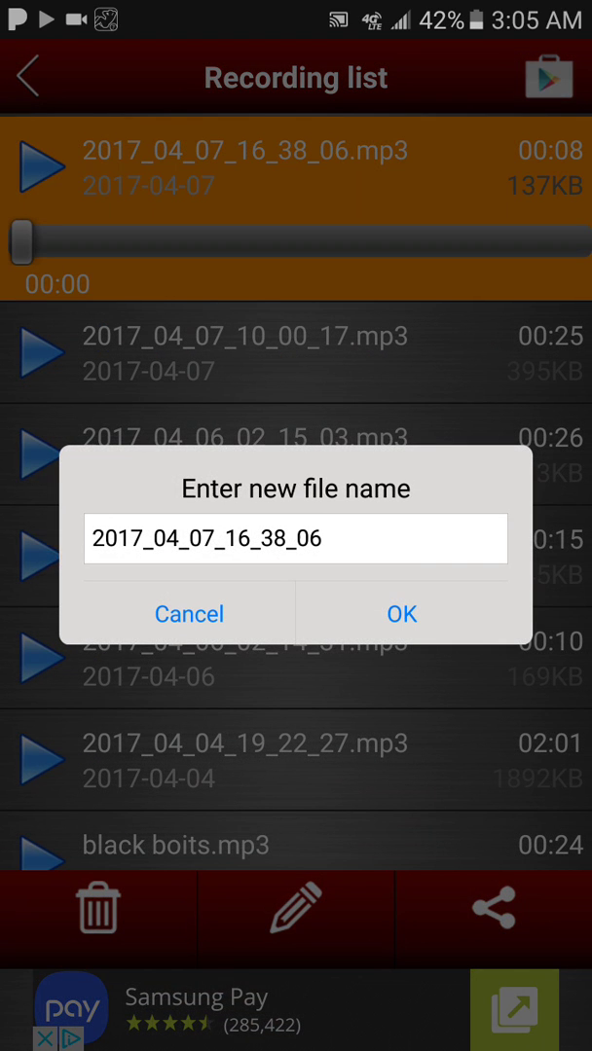
Step: Rename 2017_04_07_16_38_06.mp3 to 'xenon', then open and dismiss its Share sheet
click(321, 538)
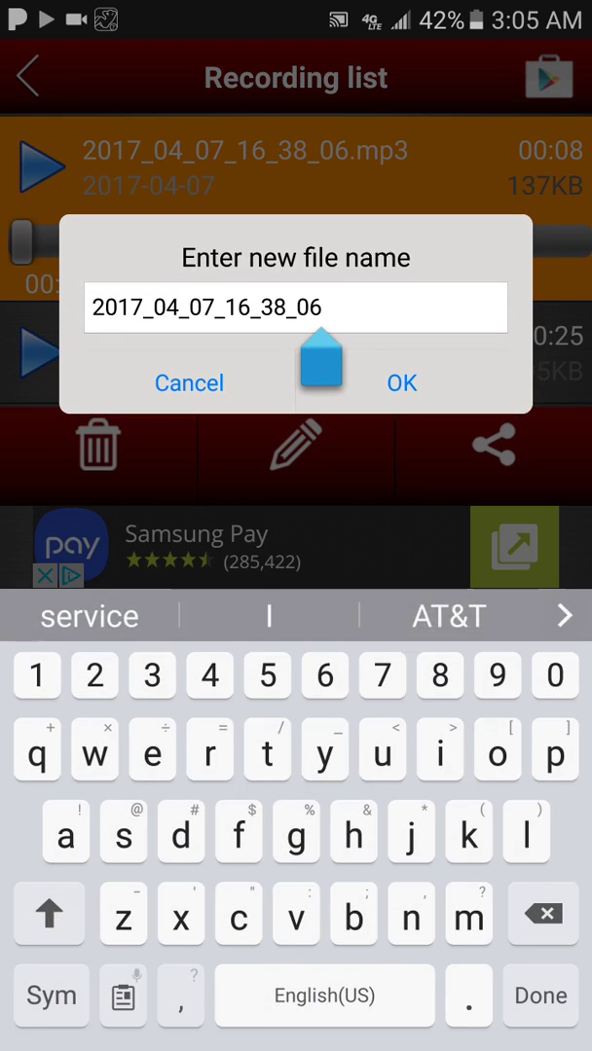
key(BackSpace)
key(BackSpace)
key(BackSpace)
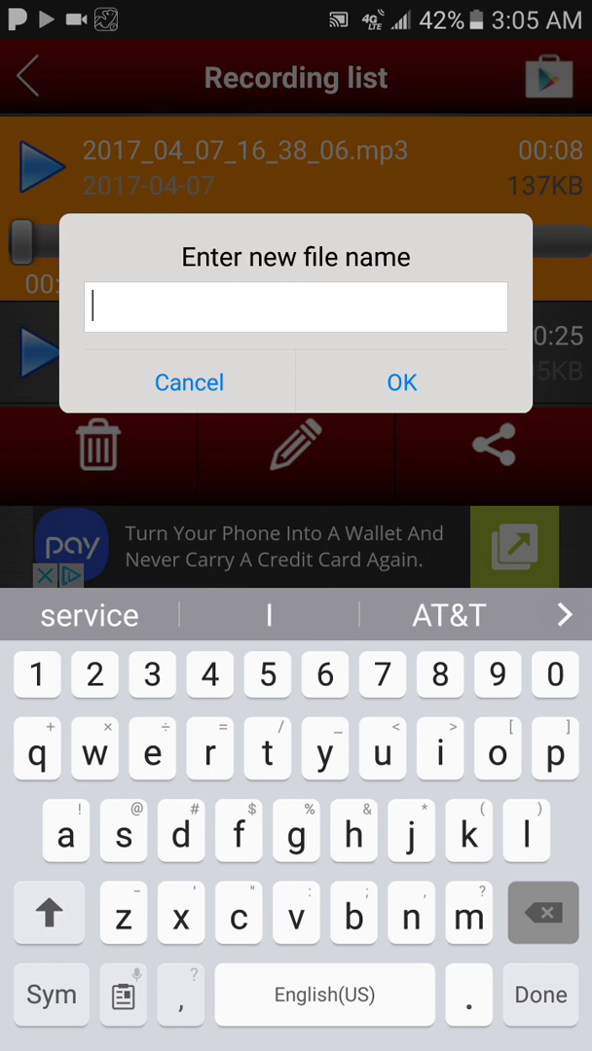
text(xen)
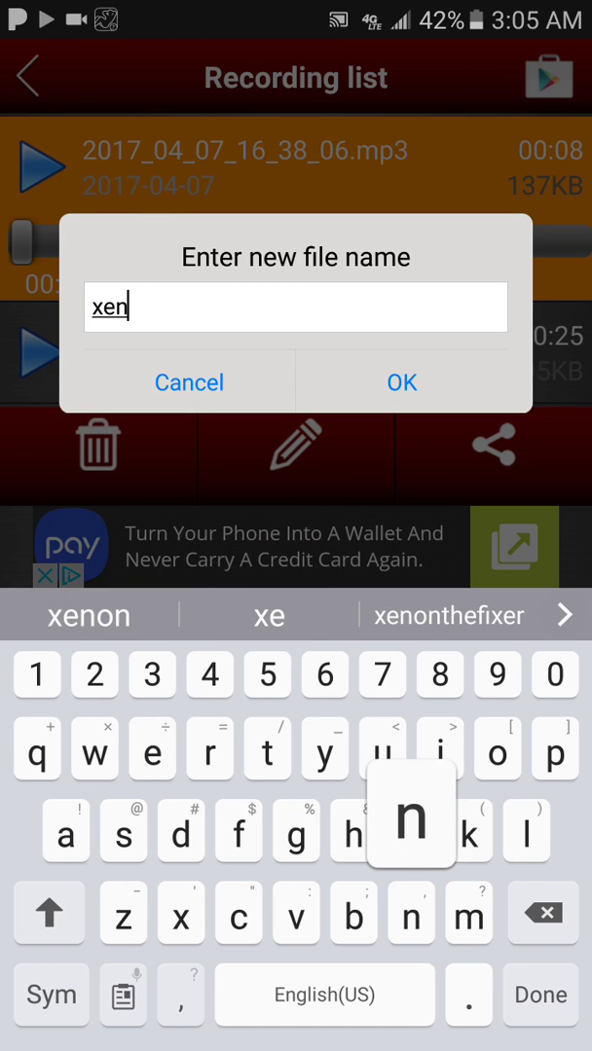
text(on)
key(Return)
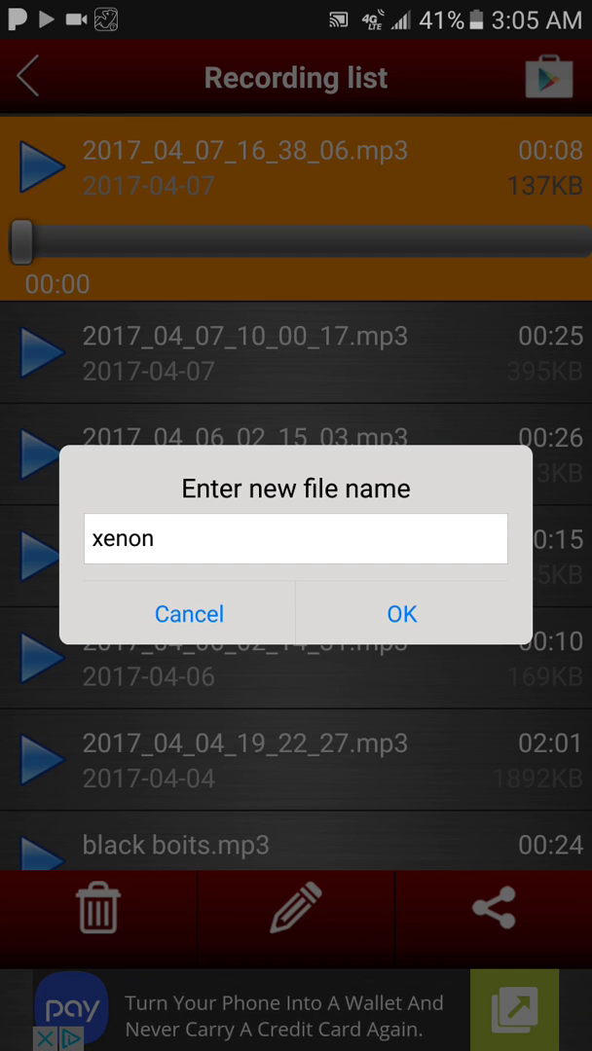
click(402, 614)
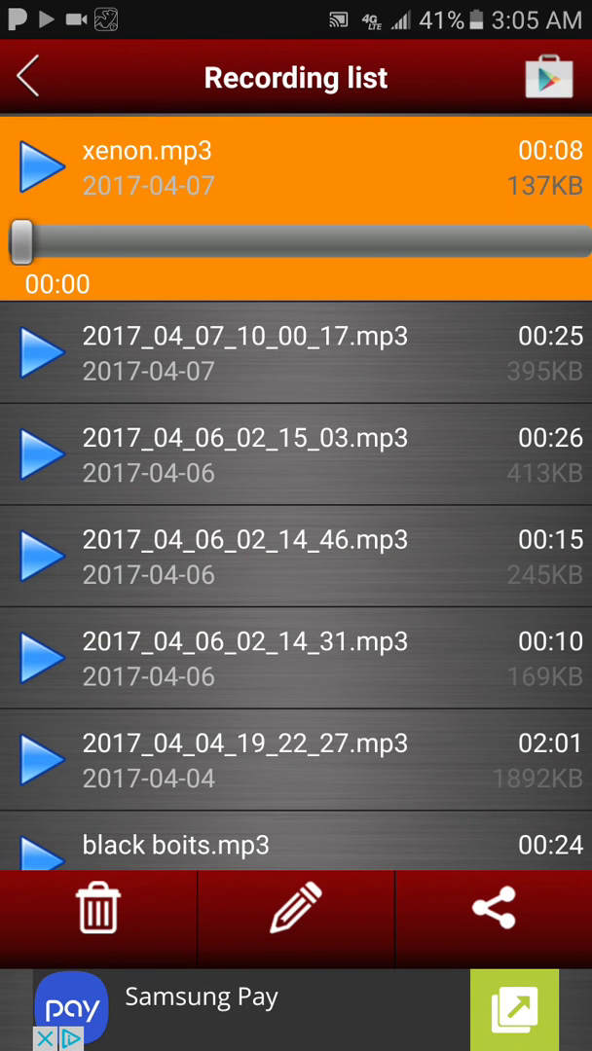
click(493, 908)
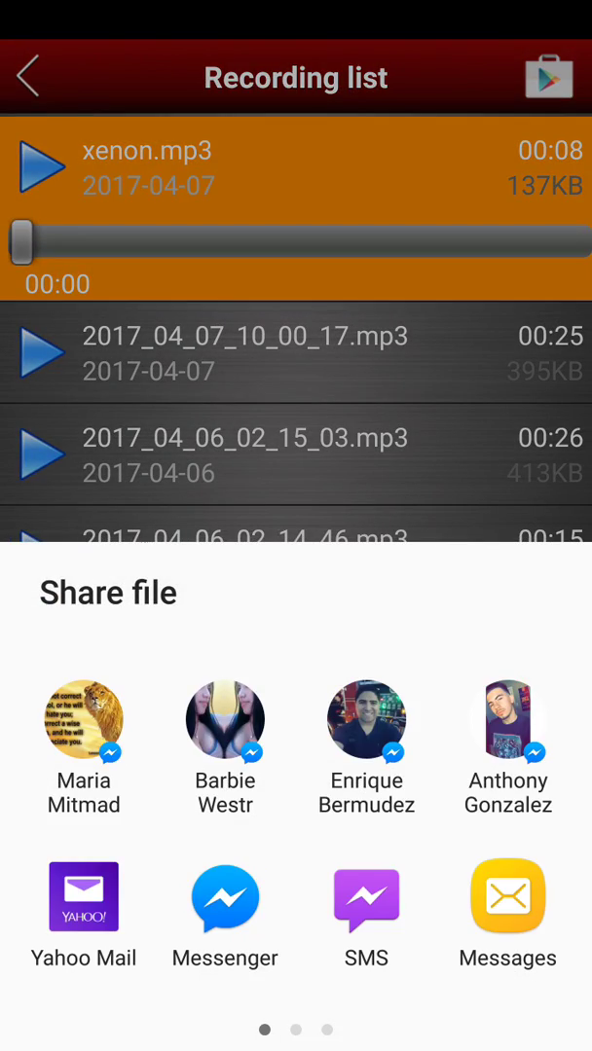
key(Escape)
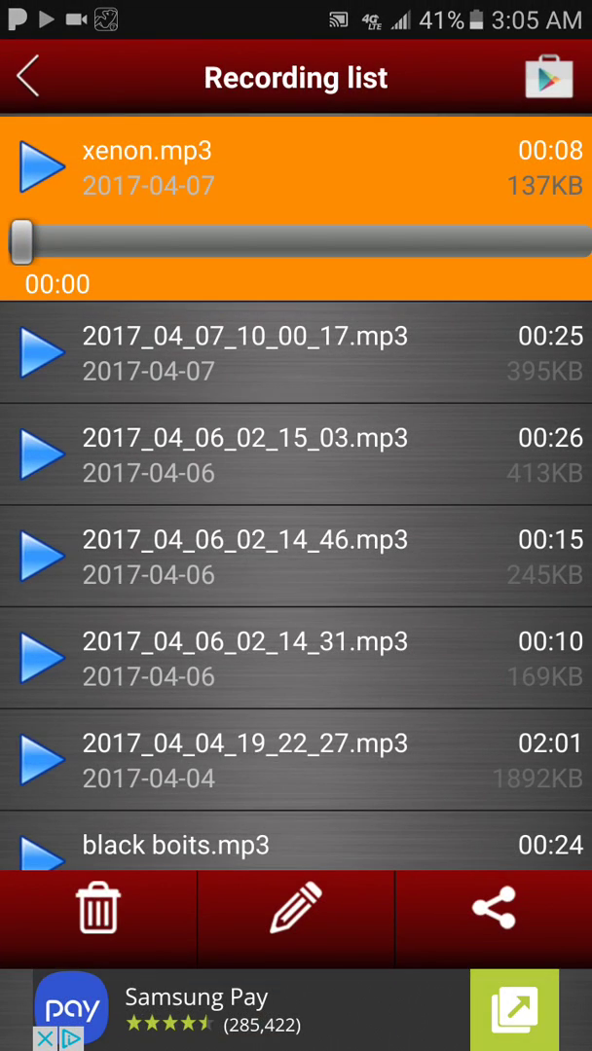
click(28, 76)
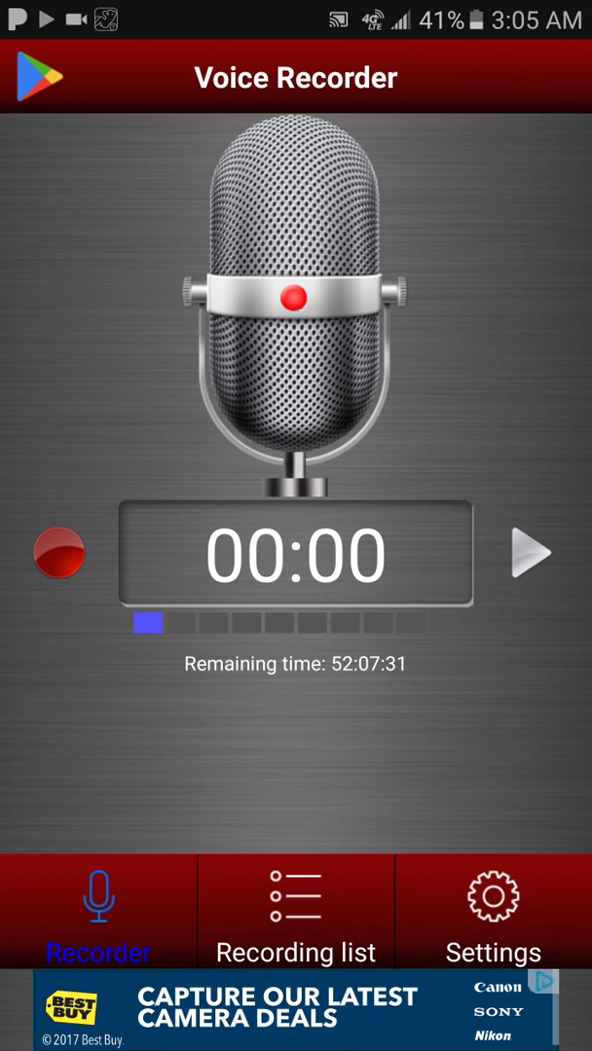